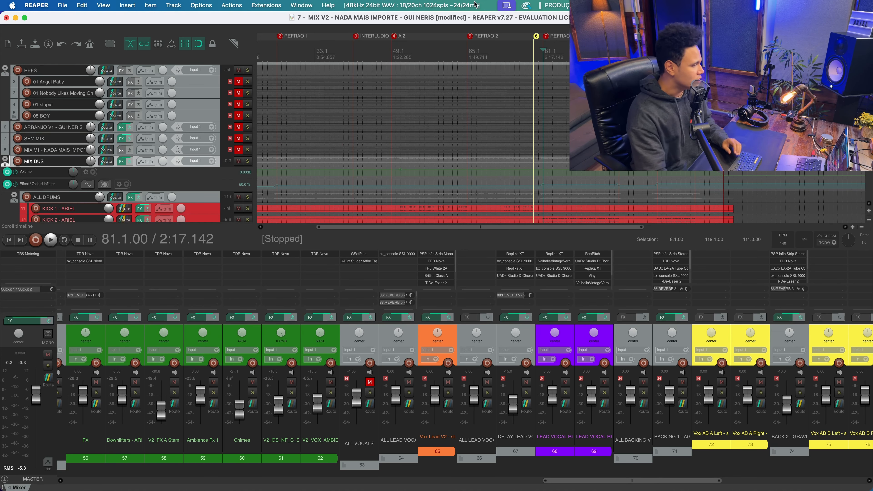
Step: Solo the ALL BASS folder track in the mixer and play the song from bar 81
left_click_drag(638, 480, 446, 480)
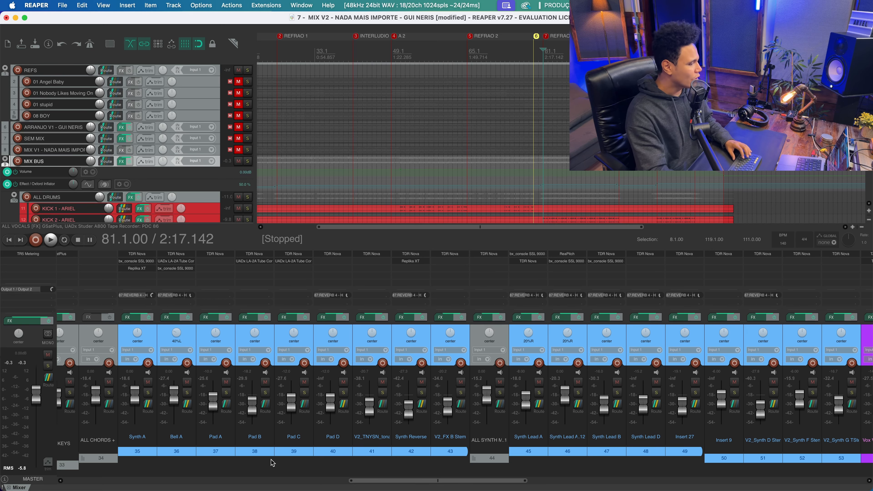
left_click_drag(427, 481, 291, 479)
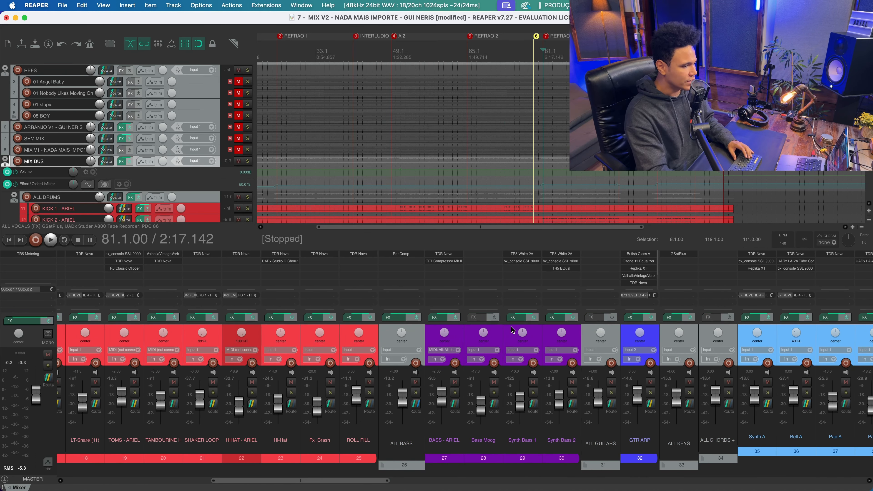
left_click(415, 392)
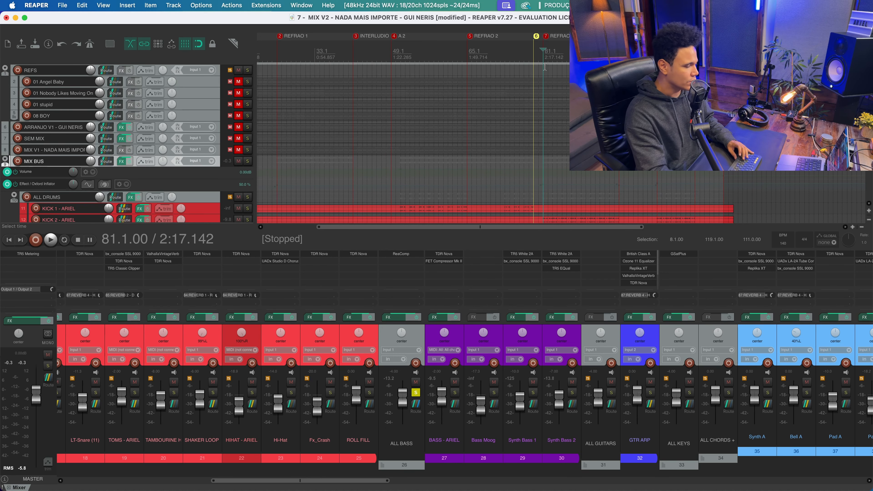
key("space")
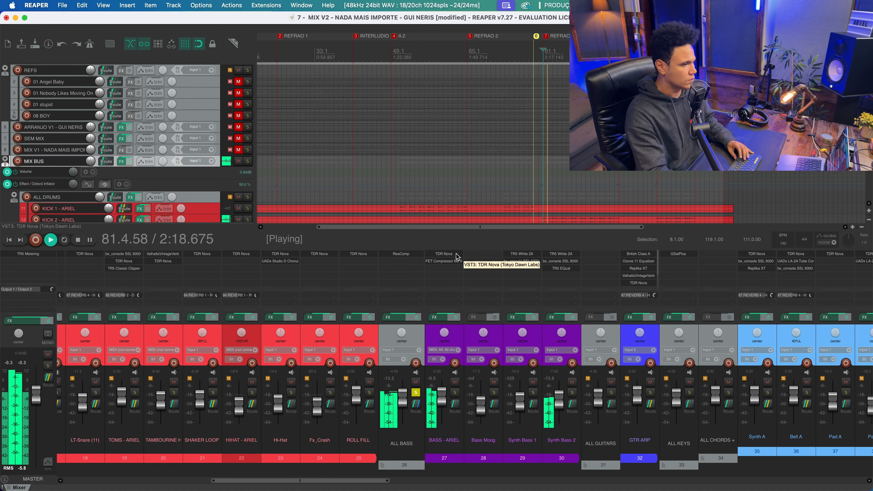
Step: Inspect the TDR Nova EQ on bass track 27 during playback, and clear the ALL BASS solo once finished
left_click(443, 254)
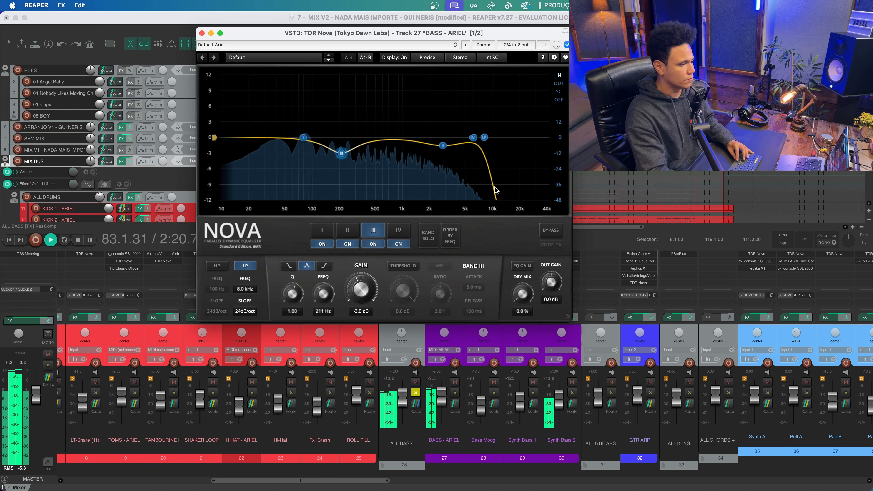
left_click(434, 344)
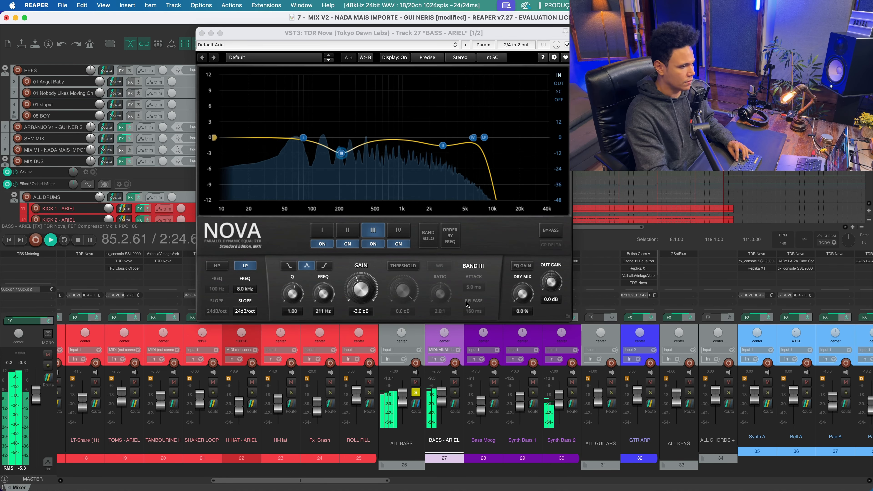
key("space")
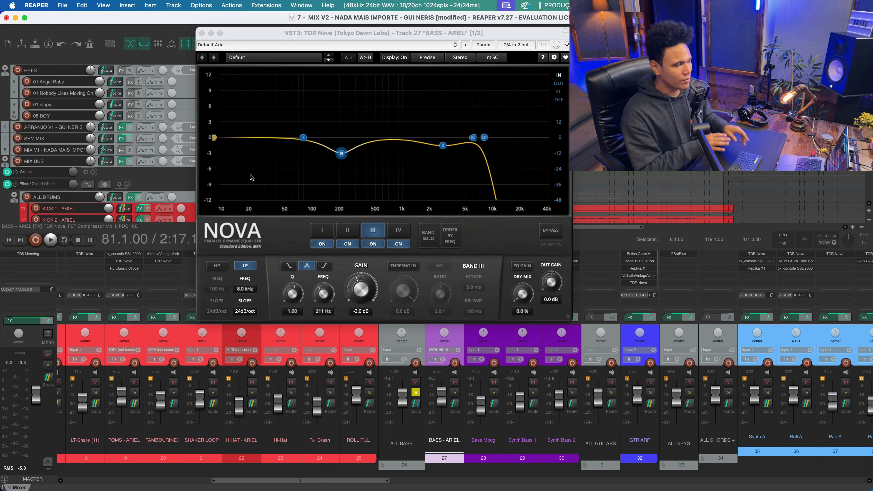
left_click(202, 33)
left_click(415, 392)
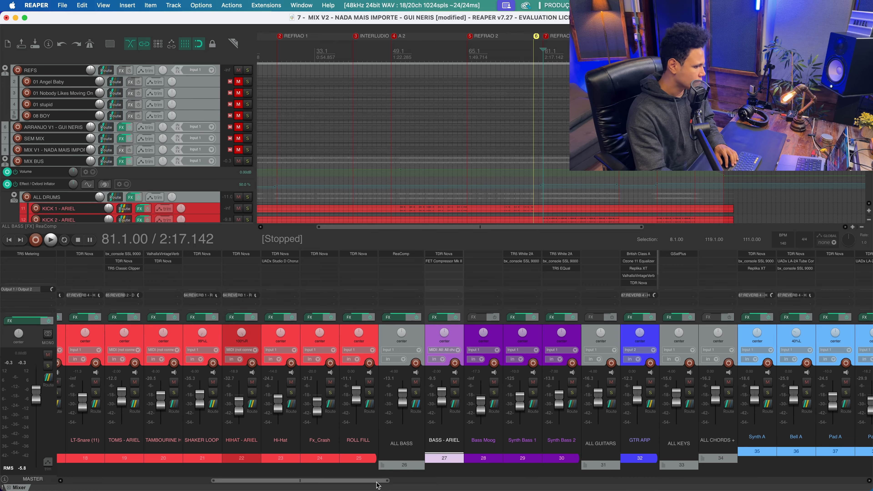
Step: Solo the ALL DRUMS folder track in the mixer and play the song from bar 81
left_click_drag(378, 480, 284, 481)
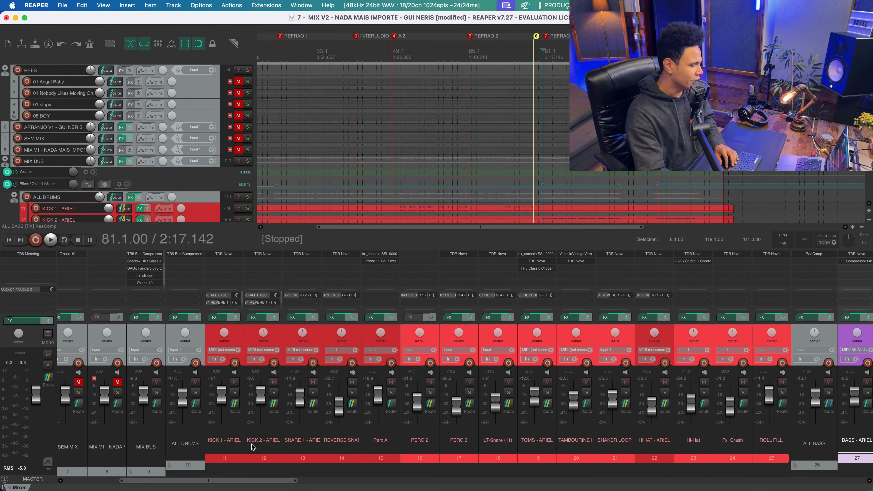
left_click(195, 392)
key("space")
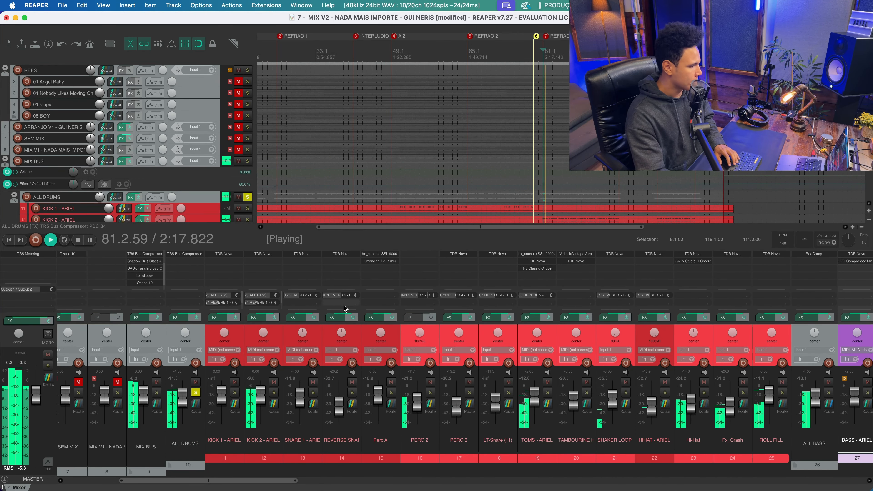
Step: Examine the TDR Nova EQ curve on the kick 2 track while auditioning the drums, and close the plugin
left_click(263, 254)
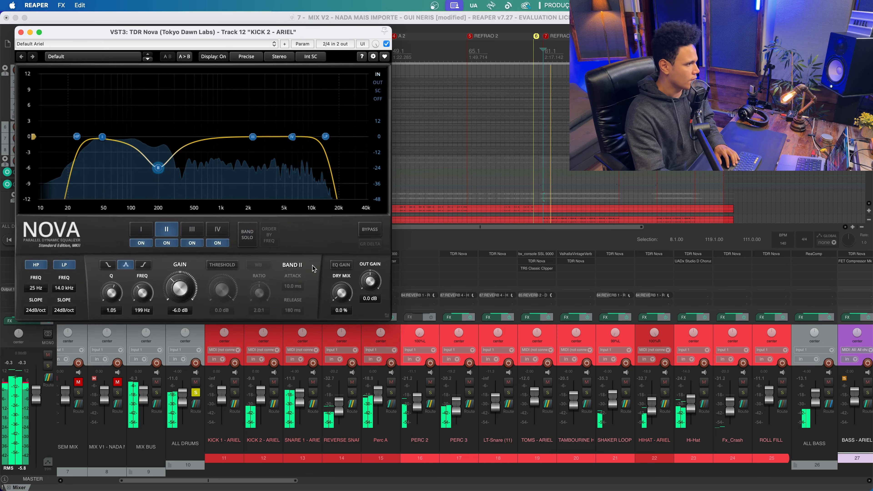
left_click(277, 332)
key("space")
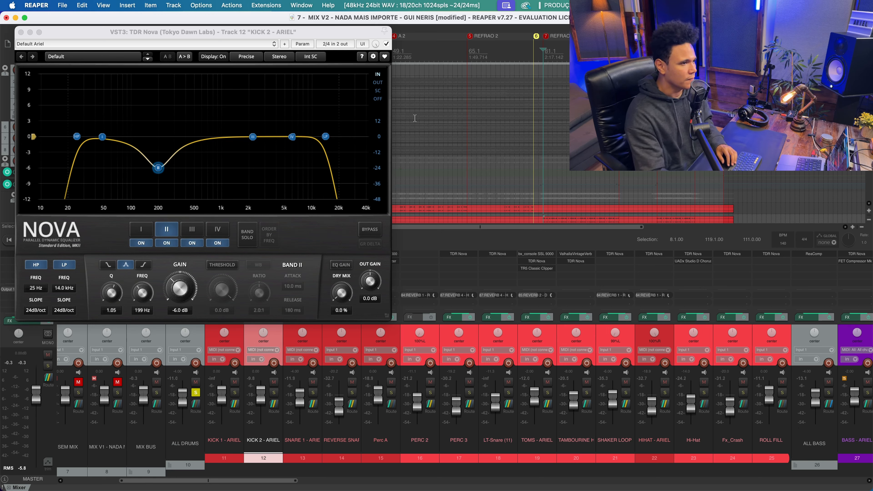
key("space")
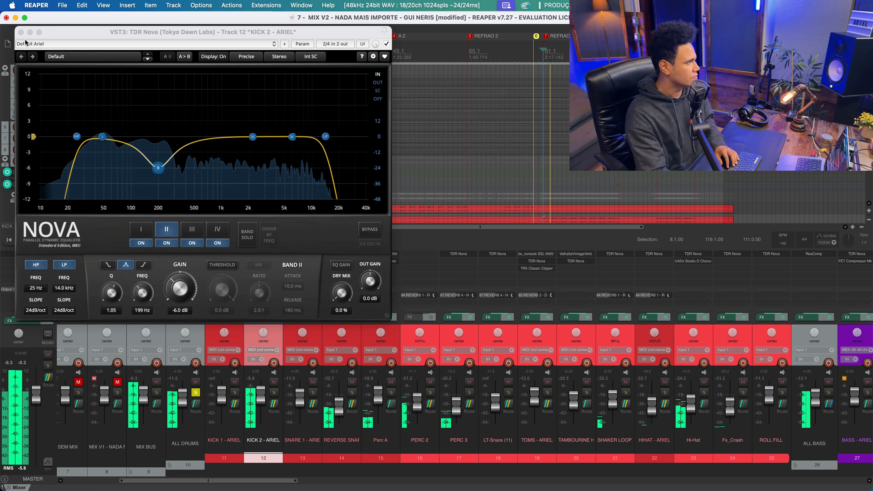
key("space")
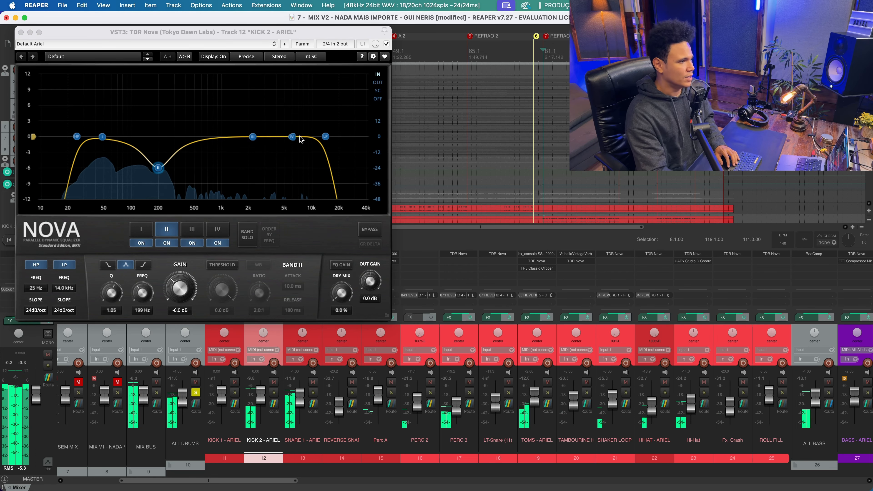
left_click(21, 32)
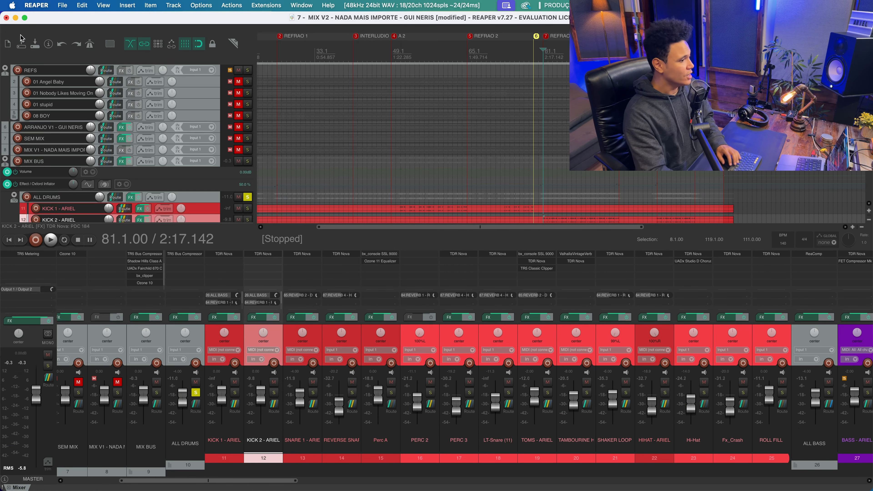
Step: Inspect the TDR Nova filter settings on the snare 1 track, and close the plugin with that track selected
left_click(311, 257)
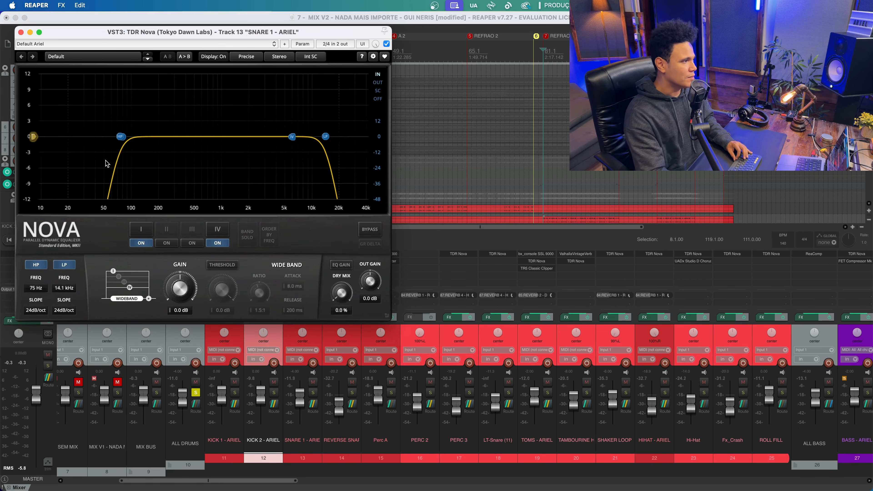
left_click(21, 33)
left_click(316, 338)
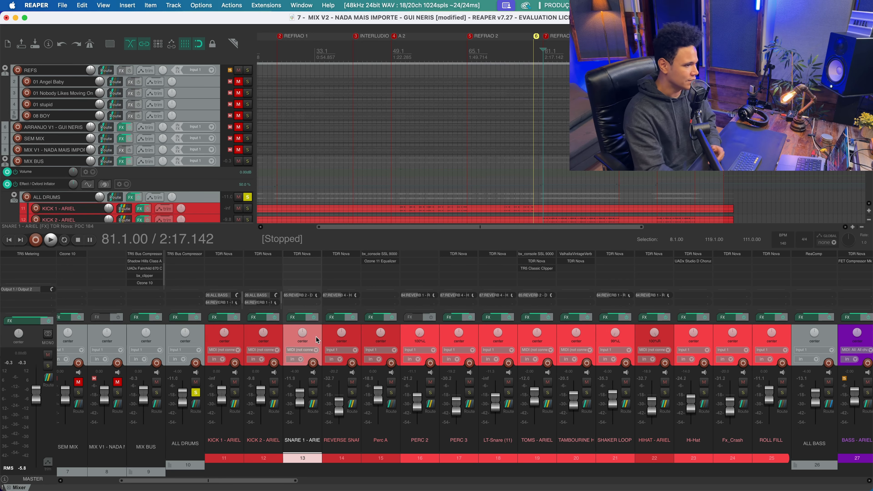
Step: Open the TDR Nova EQ of the REVERSE SNARE track, reposition its window and clear the ALL DRUMS solo
left_click(353, 256)
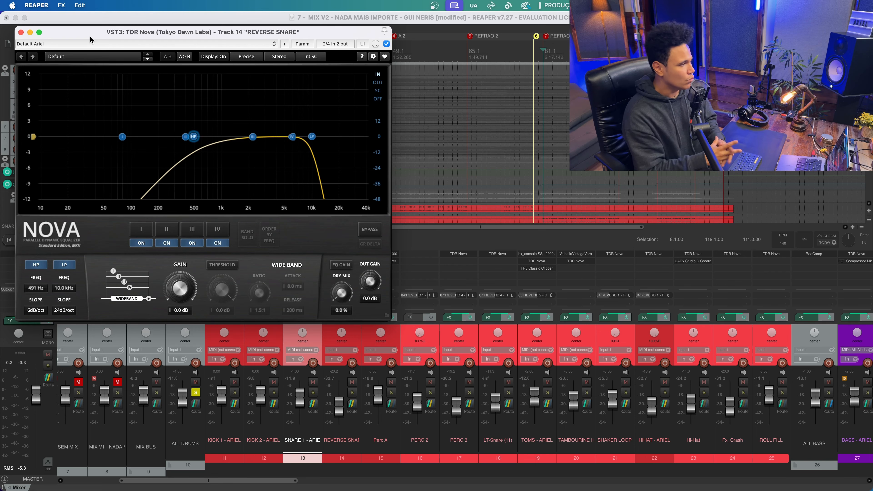
left_click_drag(286, 31, 325, 40)
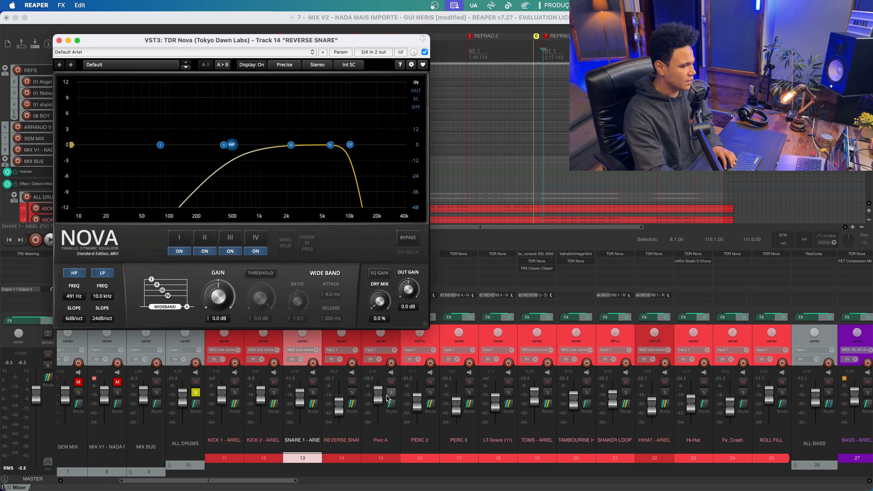
left_click(195, 392)
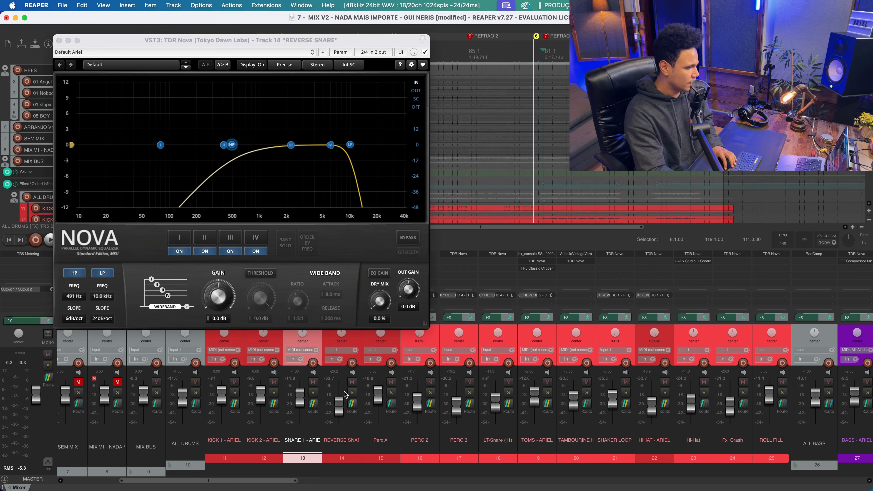
Step: Audition the snare 1 track briefly on its own, and clear its solo
left_click(312, 393)
key("space")
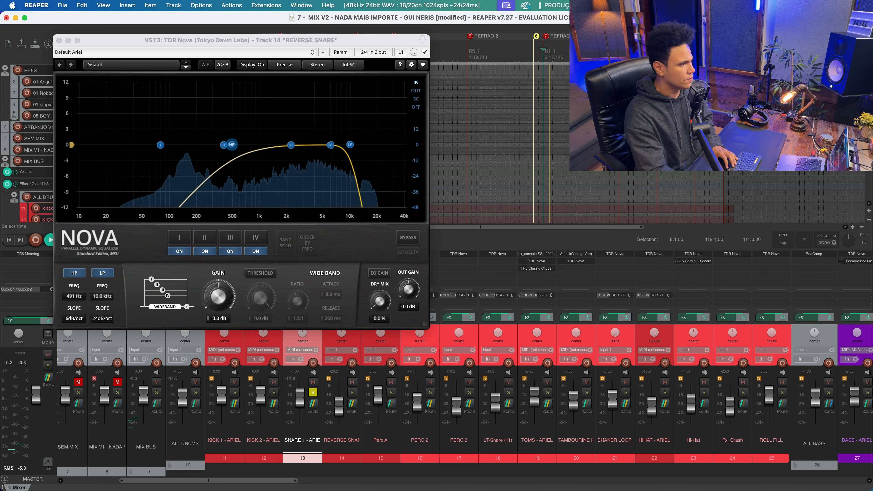
key("space")
left_click(313, 393)
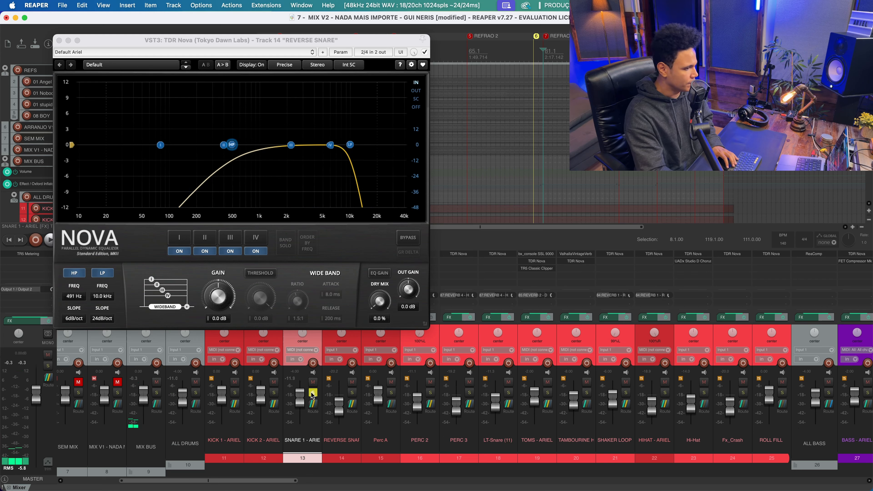
Step: Solo the REVERSE SNARE track and audition its audio around bar 82 with the EQ active
left_click(352, 392)
key("space")
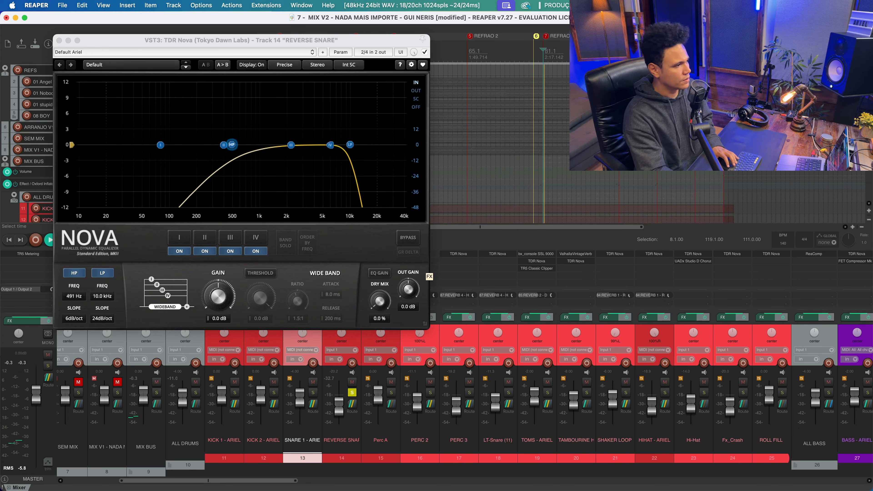
scroll(550, 138, "down", 5)
scroll(550, 52, "up", 10)
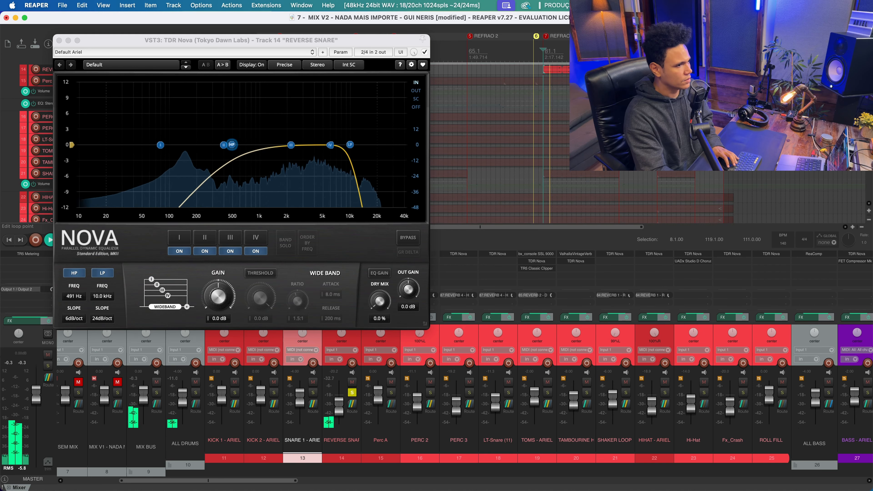
key("space")
left_click(550, 52)
key("space")
key("space")
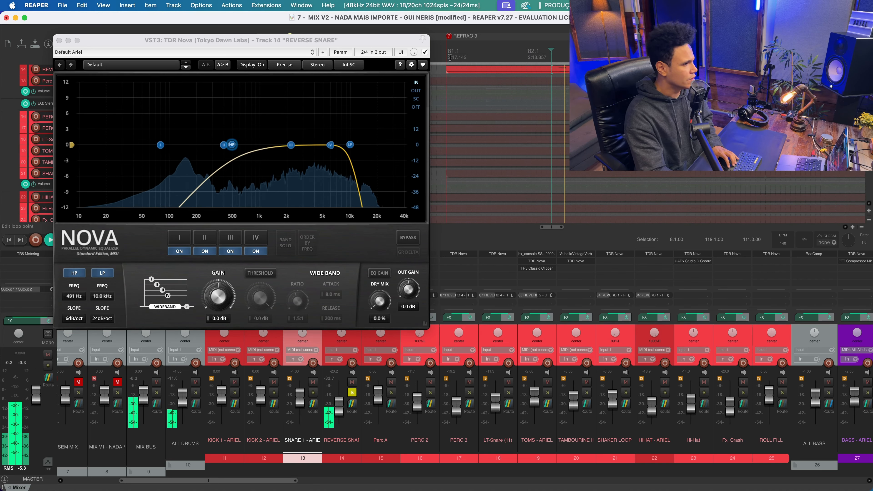
Step: Bypass TDR Nova on the REVERSE SNARE track and audition the sound without the EQ
left_click(425, 52)
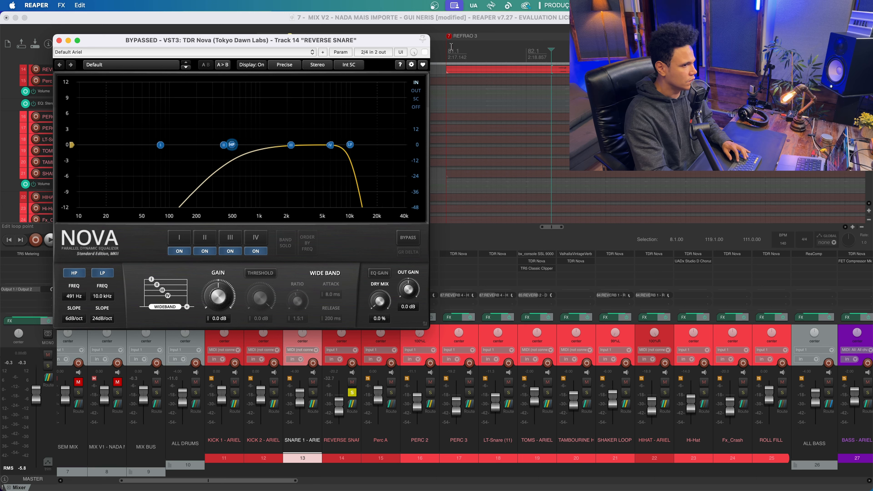
left_click(550, 54)
key("space")
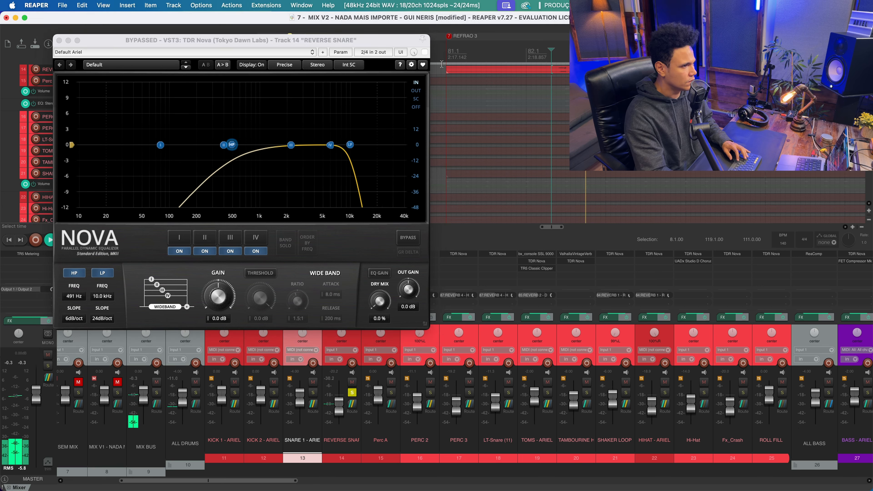
key("space")
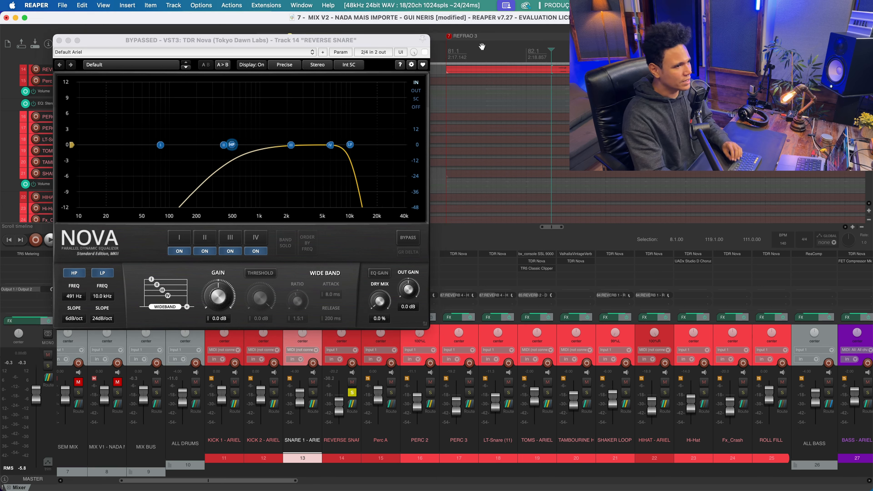
key("space")
key("space")
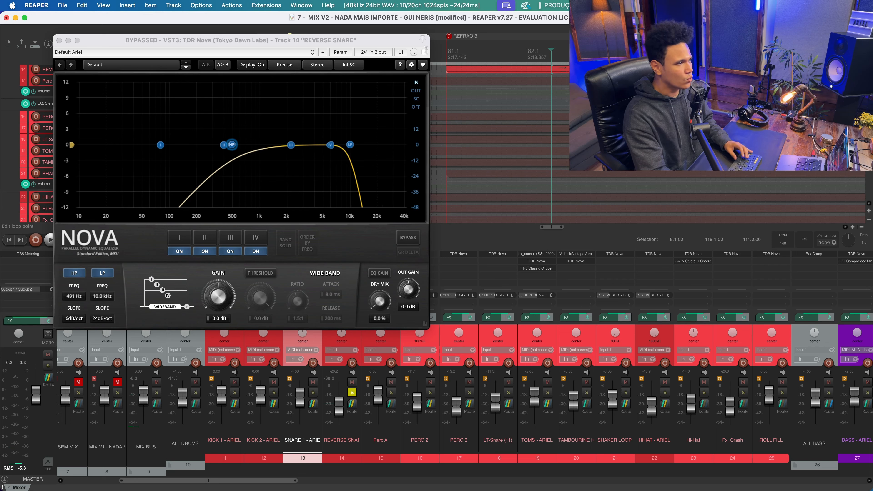
Step: Re-enable TDR Nova on the REVERSE SNARE track and replay the passage for comparison
left_click(425, 52)
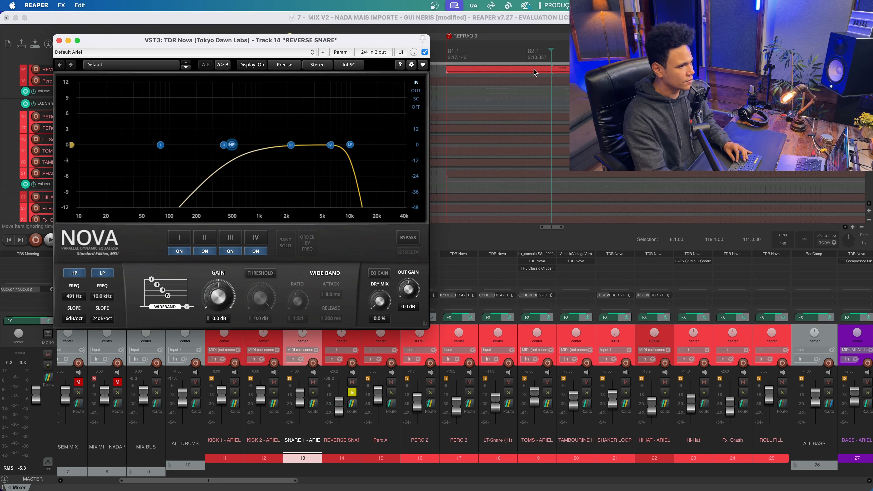
left_click(550, 58)
key("space")
key("space")
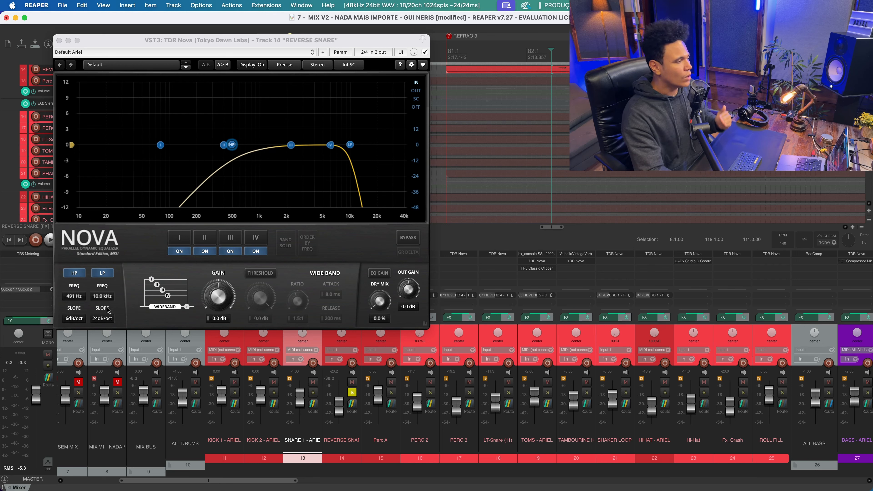
Step: Try a 24dB/oct slope on the REVERSE SNARE's high-pass filter, and set it back to 6dB/oct
left_click(75, 319)
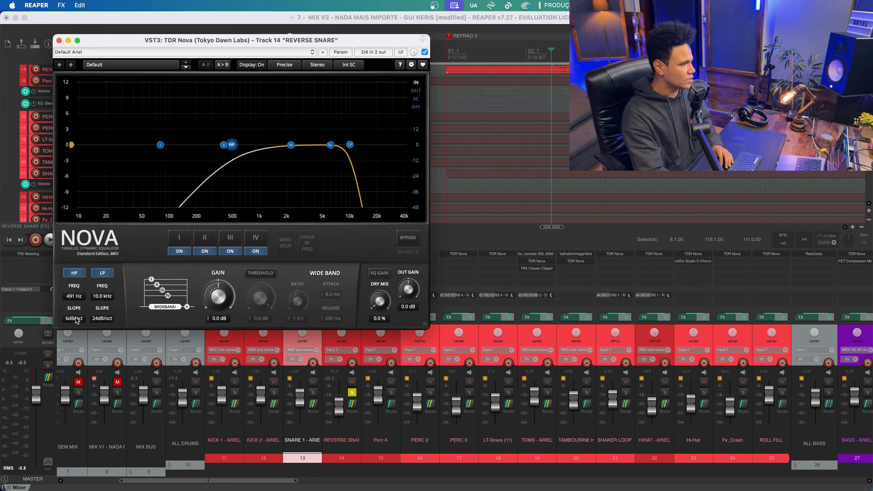
left_click(79, 348)
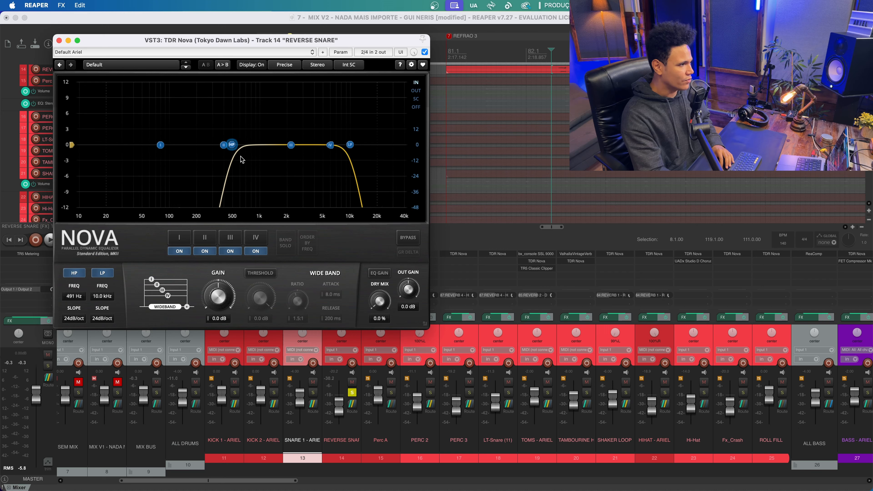
left_click(72, 319)
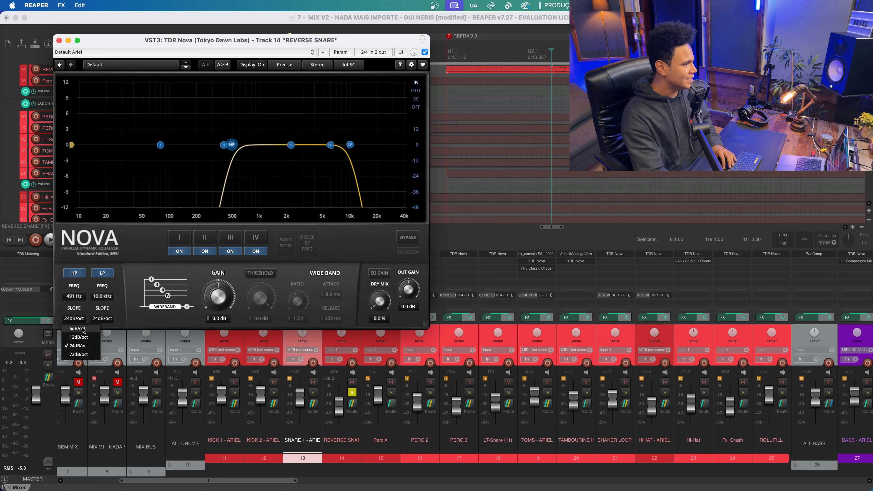
left_click(79, 329)
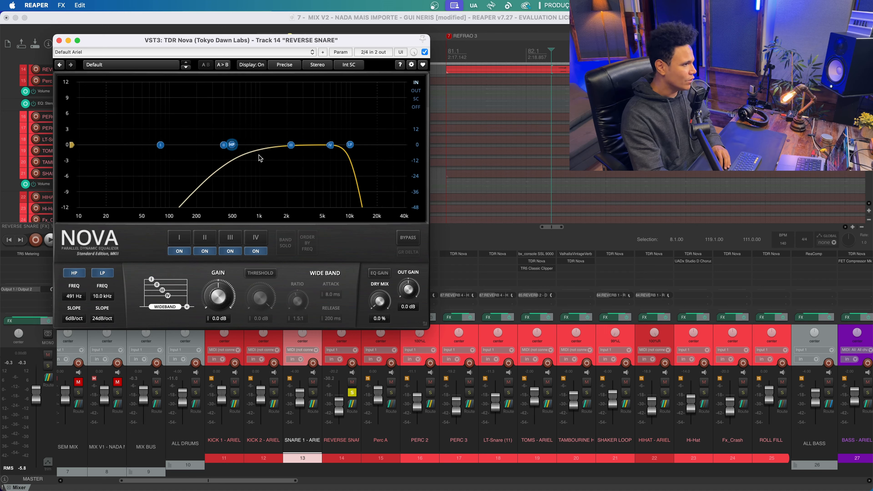
Step: Close TDR Nova and take the REVERSE SNARE track out of solo
left_click(59, 41)
left_click(352, 393)
Step: Examine the TDR Nova filter and EQ settings on the BASS track (27) and on the GTR ARP track
left_click_drag(245, 480, 337, 488)
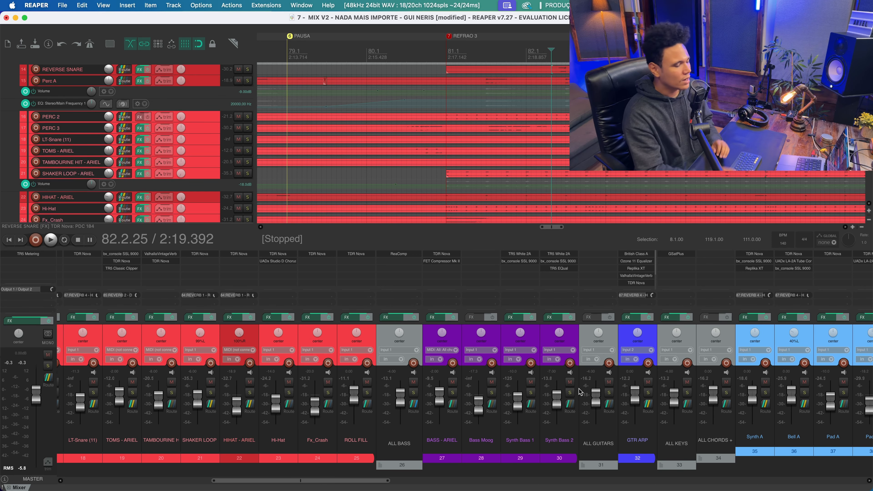
left_click(453, 255)
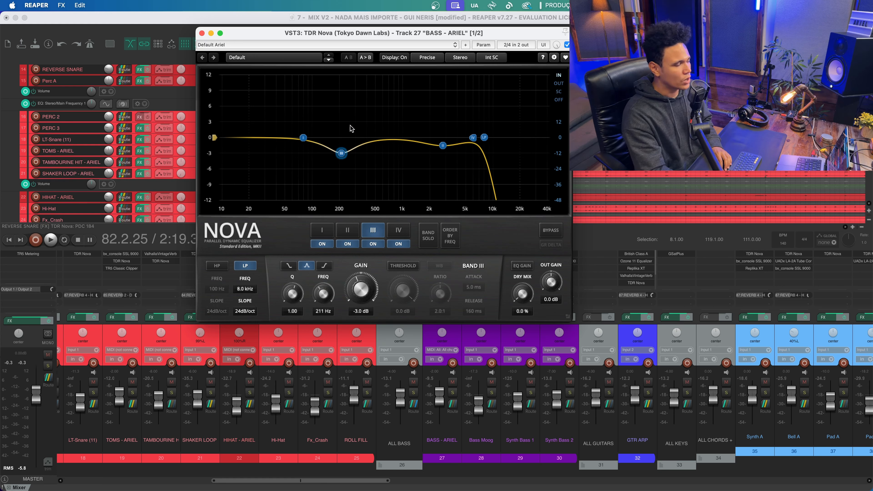
left_click(202, 33)
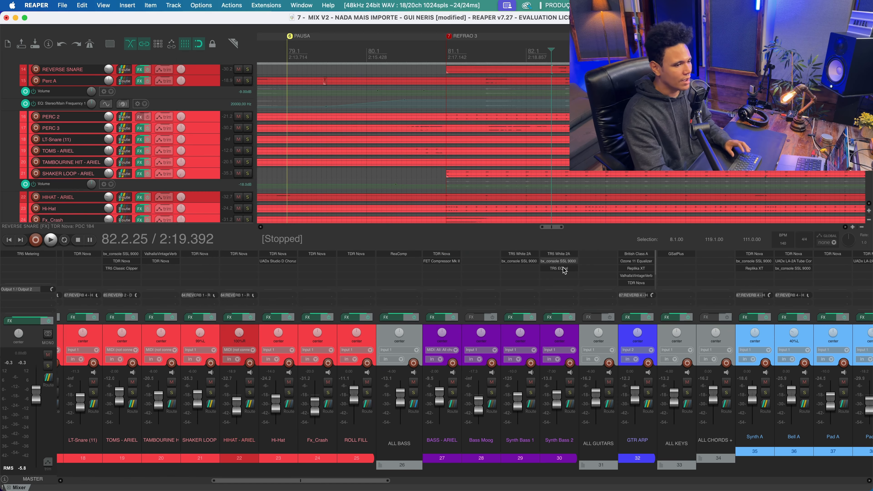
scroll(636, 272, "down", 2)
left_click(643, 269)
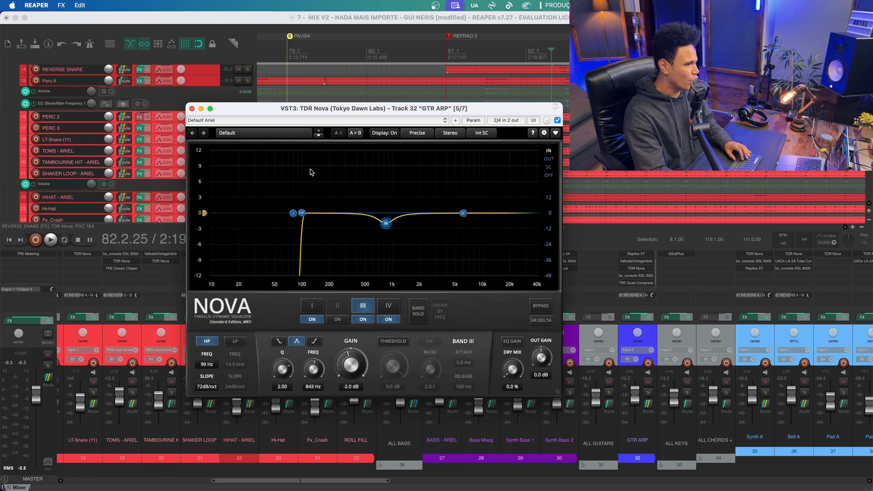
left_click(191, 108)
Step: Examine the high-pass and low-pass curves in TDR Nova on the Synth A and Bell A tracks
scroll(677, 350, "right", 1)
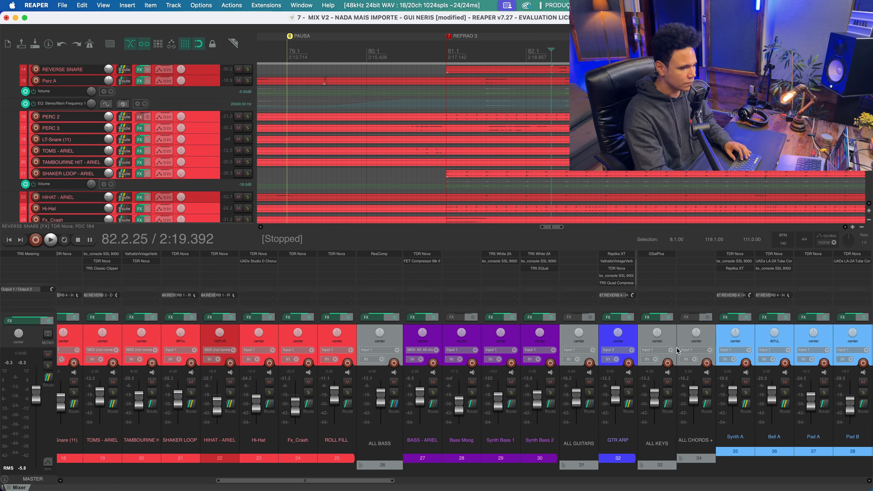
scroll(677, 351, "right", 15)
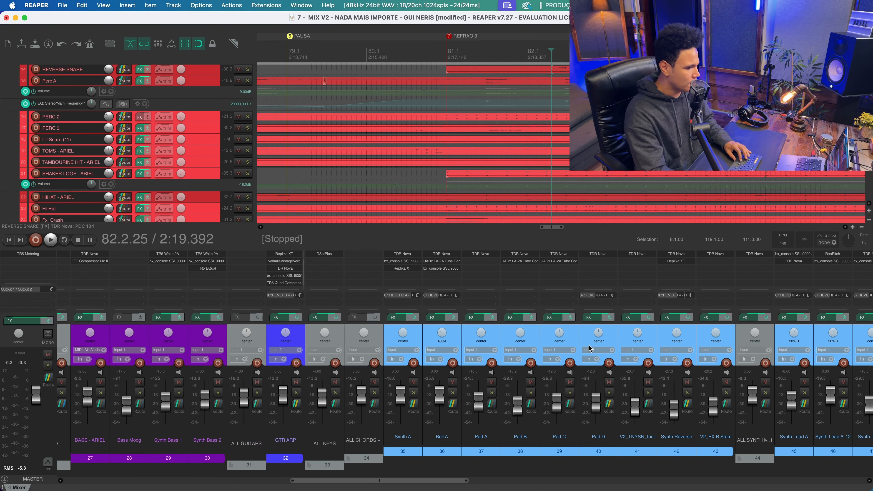
scroll(589, 348, "right", 2)
left_click(359, 254)
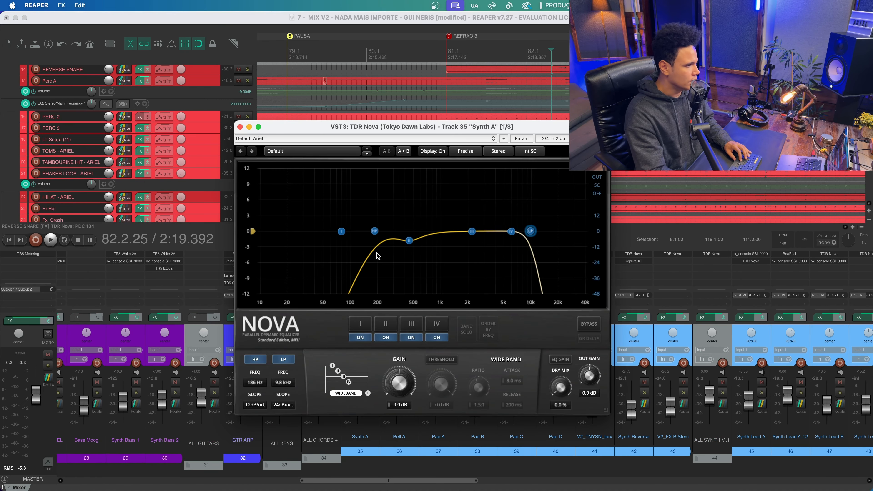
left_click(240, 127)
left_click(399, 253)
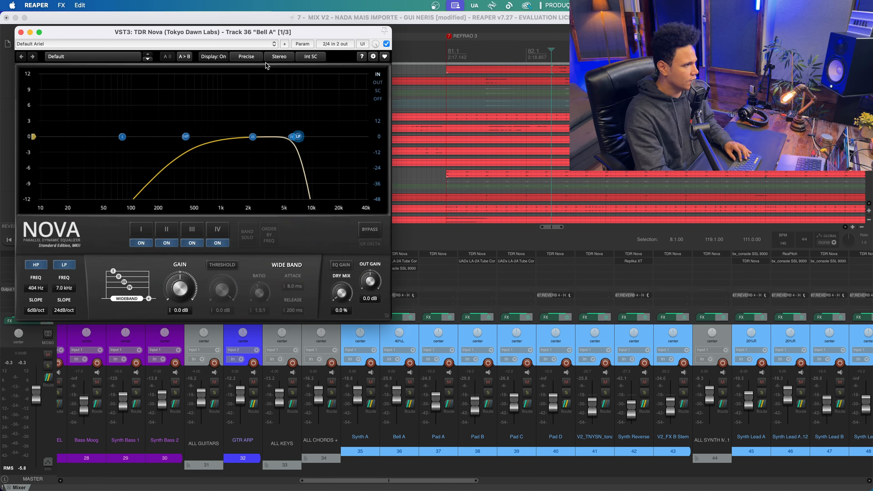
left_click_drag(256, 36, 376, 54)
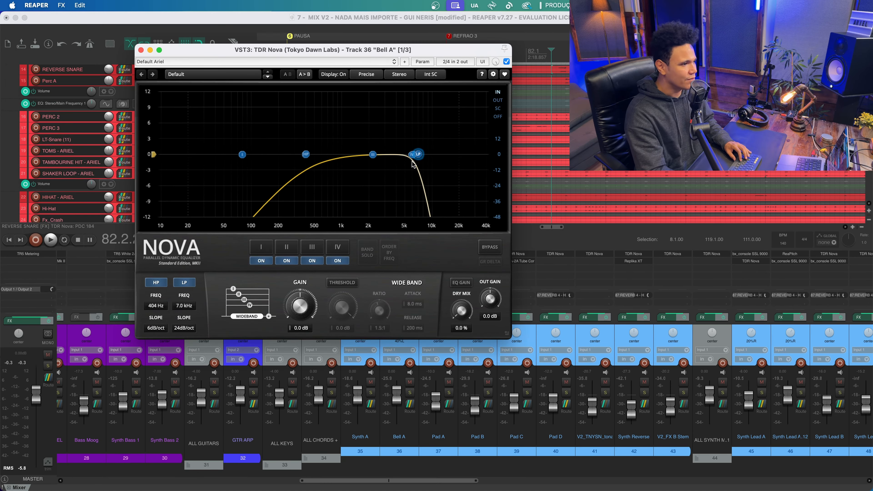
left_click(141, 50)
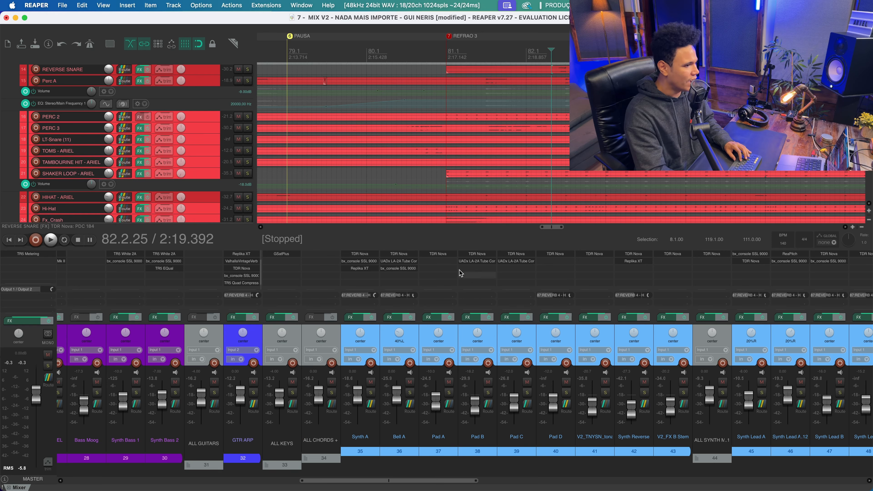
Step: Examine the TDR Nova filter slopes and cutoffs on the Pad A, Pad B and Pad C tracks
left_click(438, 254)
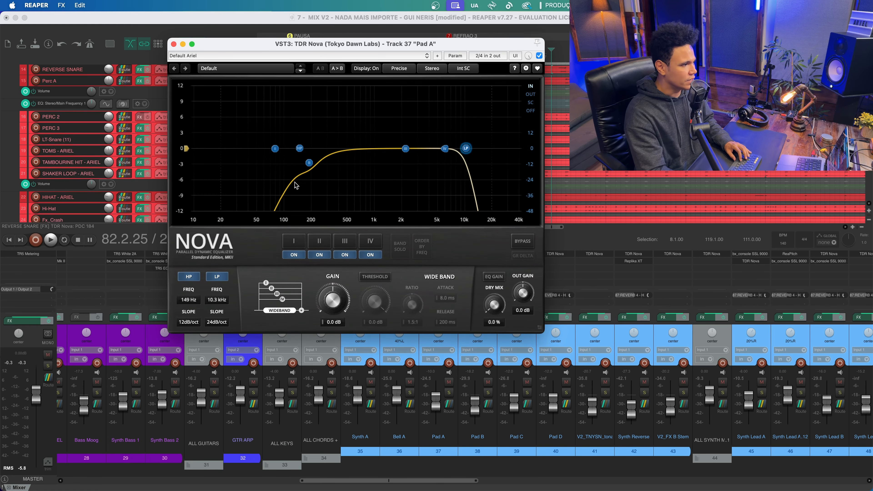
left_click(173, 44)
left_click(477, 254)
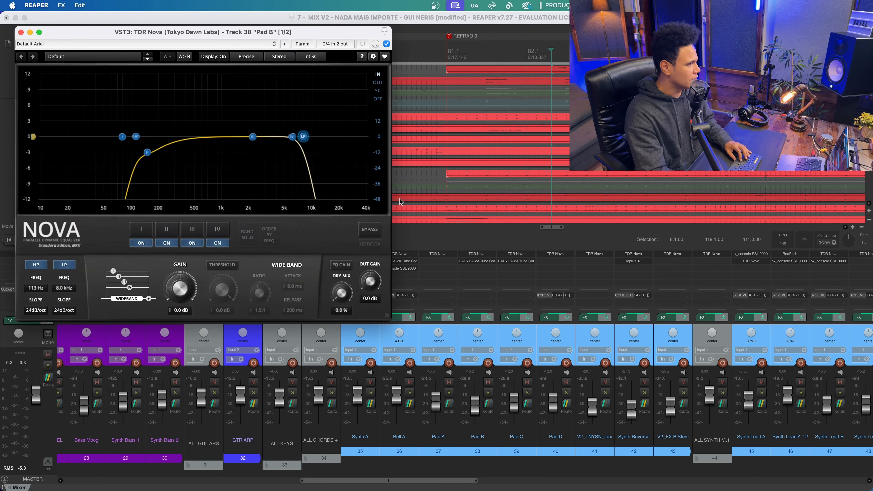
left_click(20, 32)
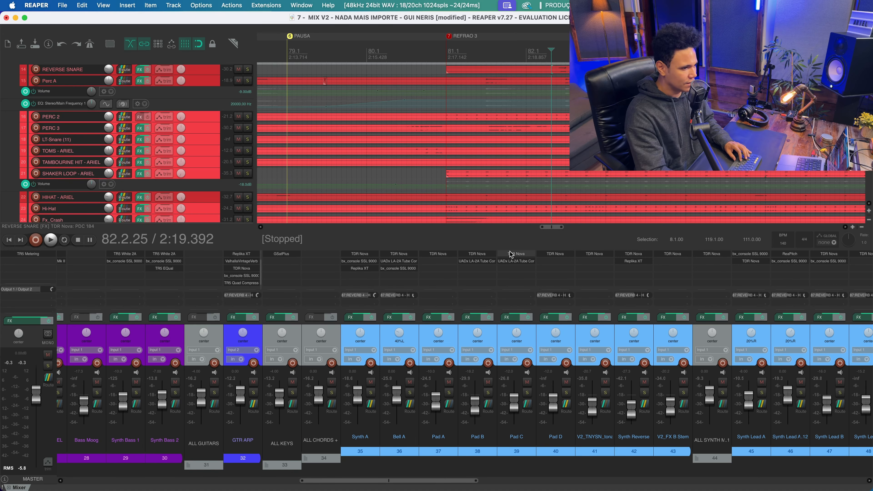
left_click(511, 254)
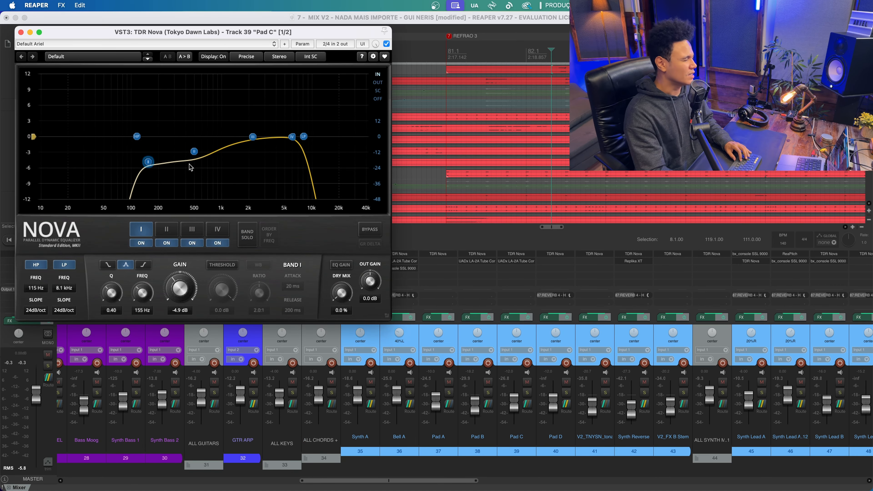
left_click(21, 32)
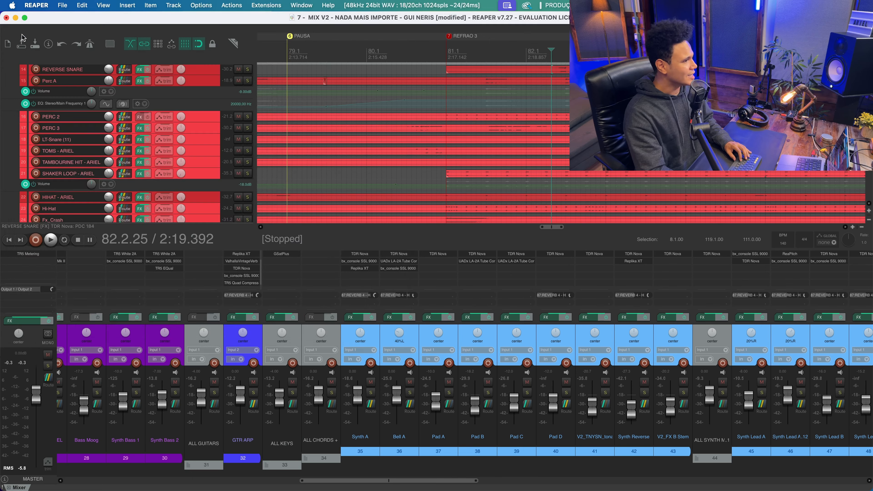
Step: Examine the TDR Nova filters on the Pad D, V2_TNYSN tonal one-shot and Synth Reverse tracks
left_click(565, 339)
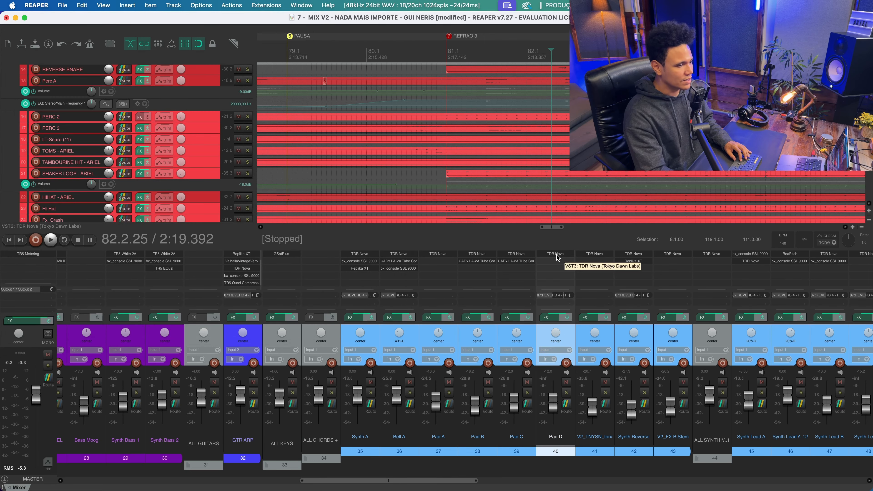
left_click(555, 253)
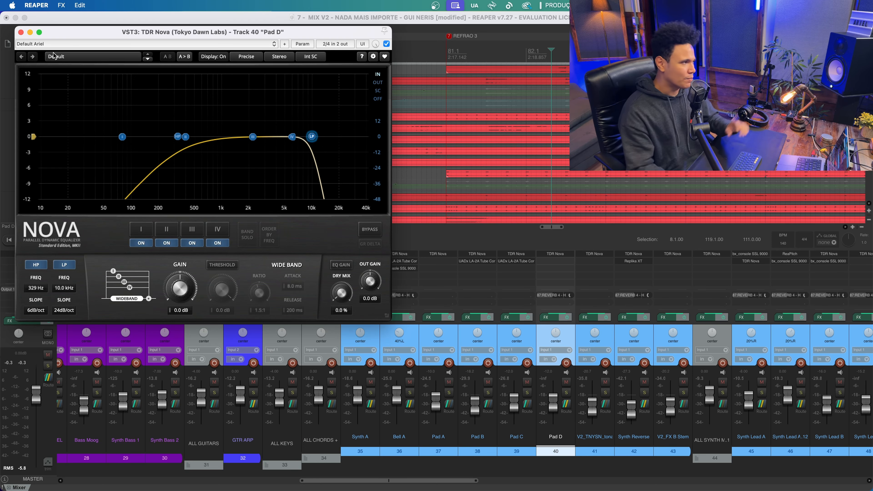
left_click(20, 32)
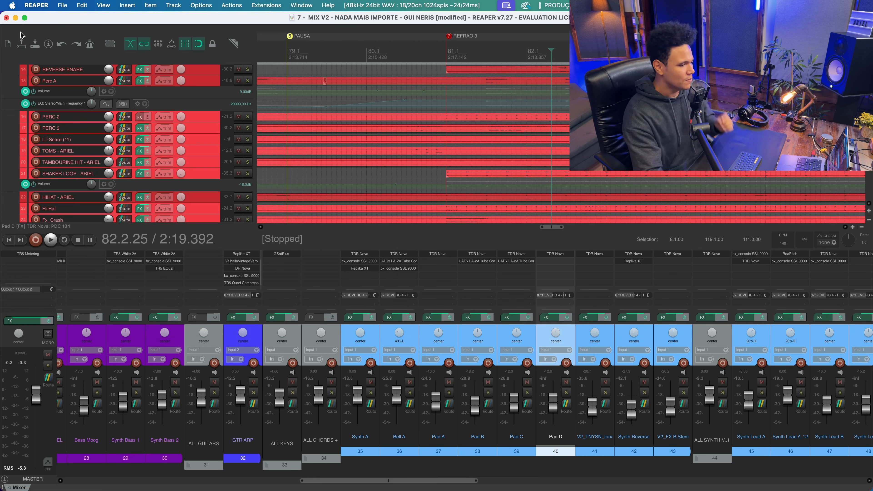
left_click(597, 253)
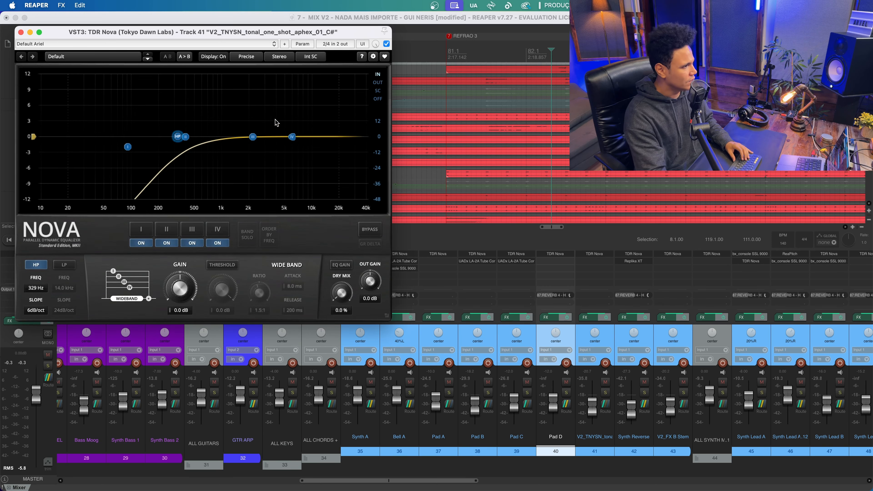
left_click(21, 32)
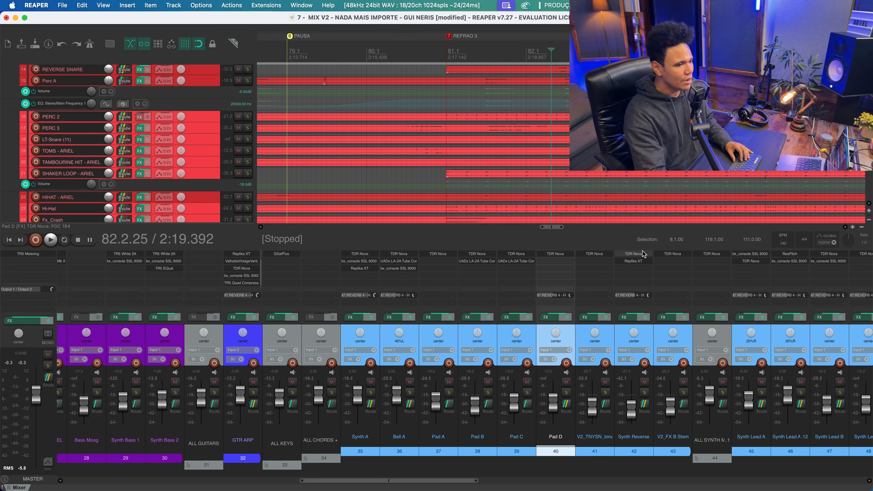
left_click(633, 254)
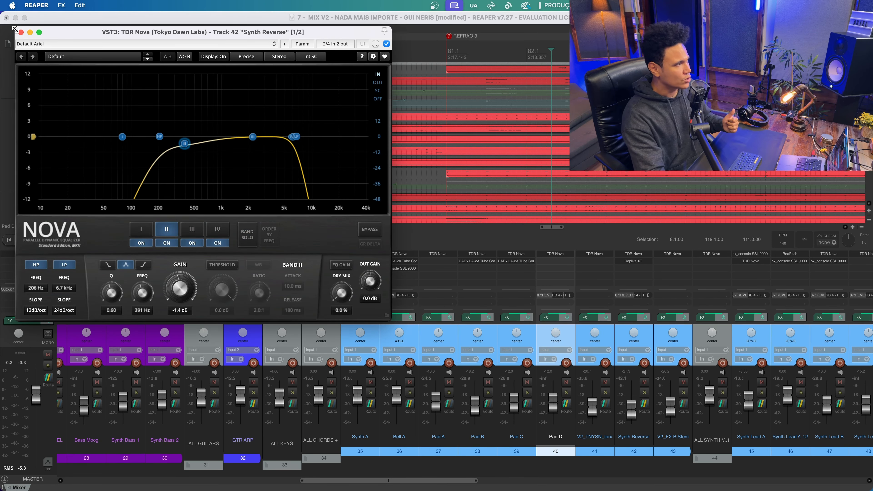
left_click(20, 32)
Step: Place the edit cursor at bar 81, the REFRAO 3 marker, and audition the mix from there
left_click_drag(392, 477, 614, 481)
left_click(445, 45)
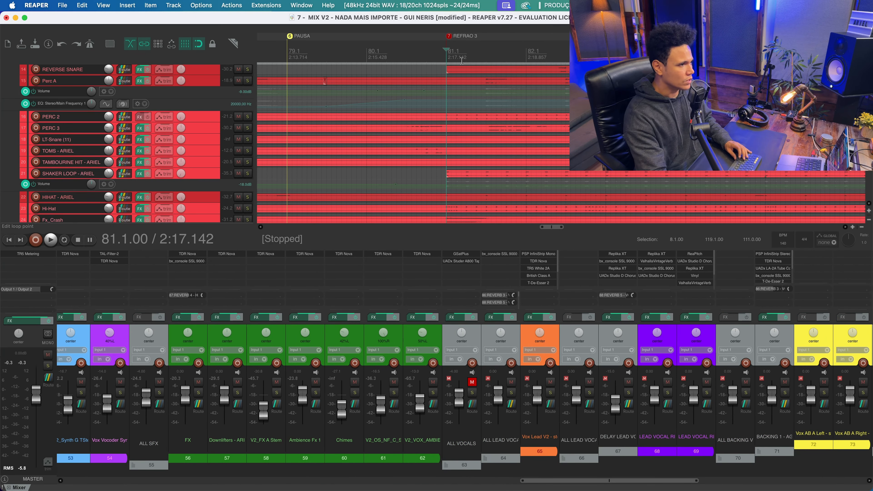
key("space")
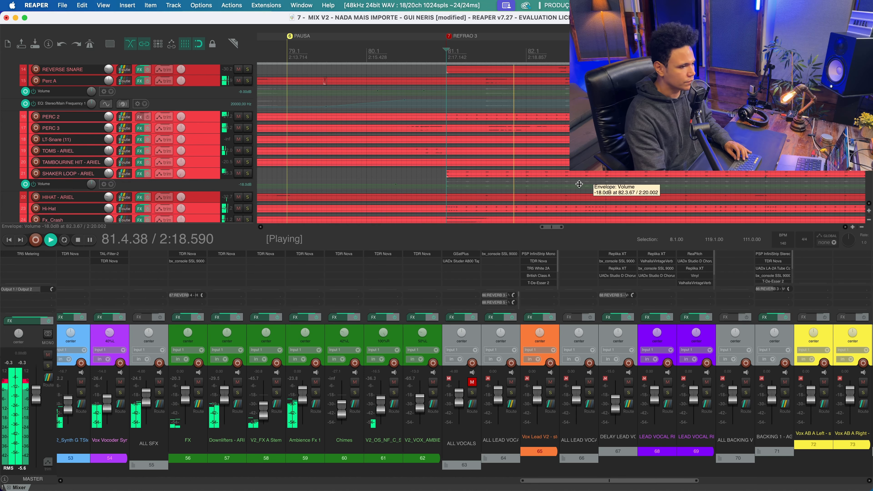
scroll(702, 409, "right", 1)
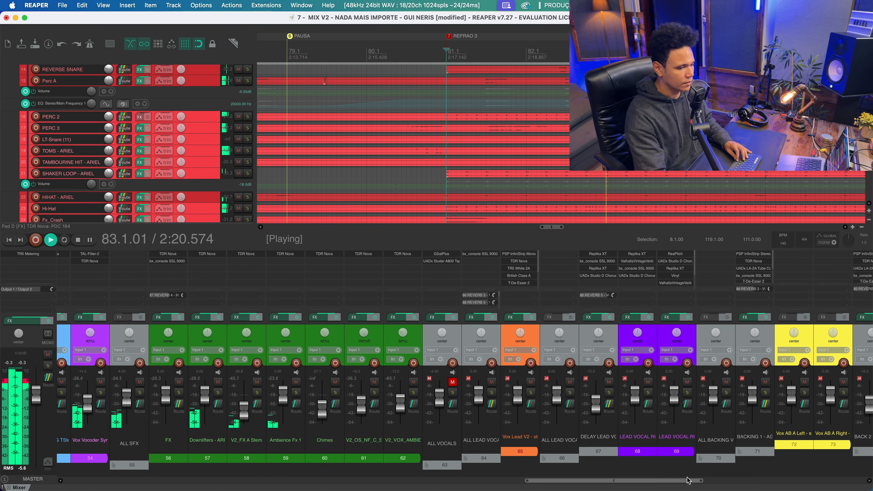
key("space")
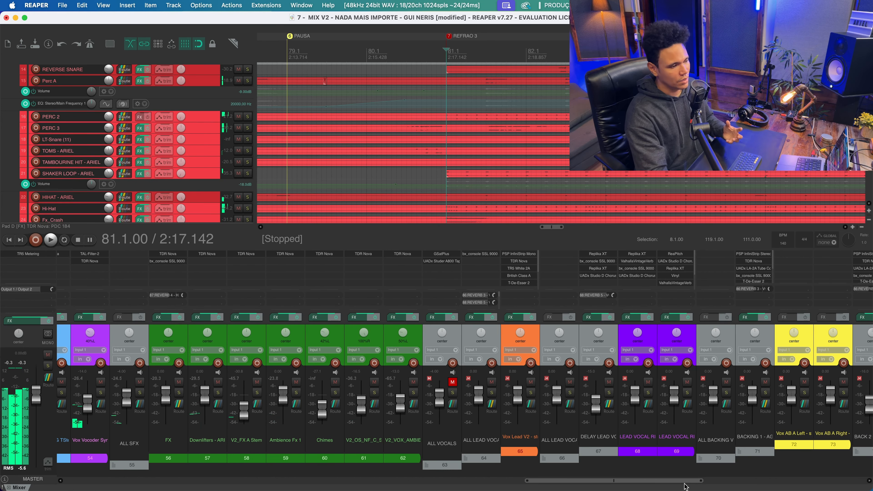
Step: Solo the SEM MIX track and play it from bar 81
left_click_drag(684, 481, 237, 473)
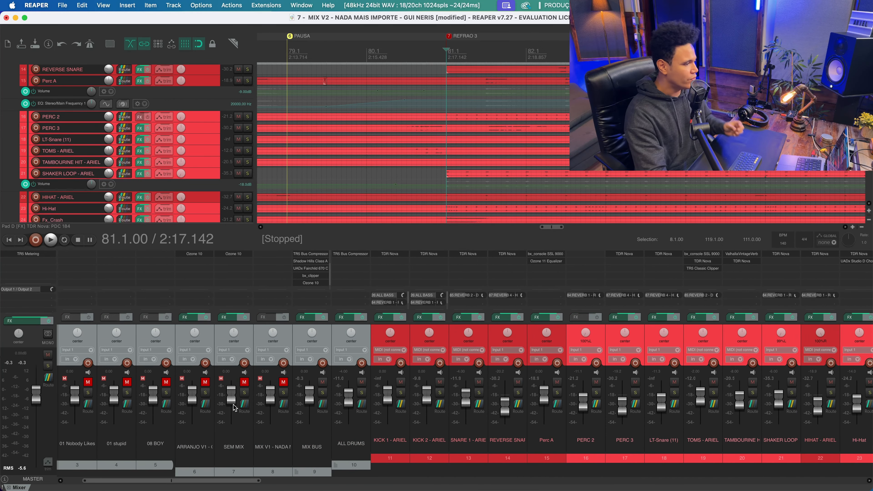
left_click(244, 392)
key("space")
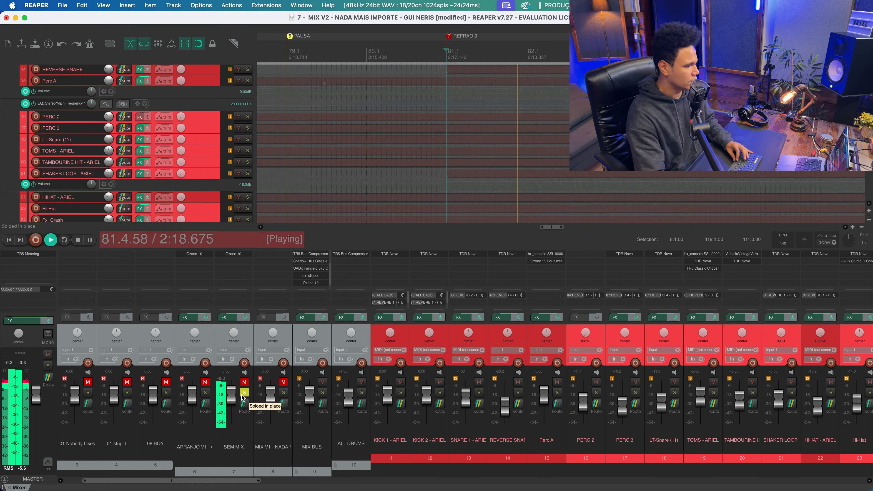
Step: Unmute the ALL VOCALS track during playback and stop the transport
left_click_drag(225, 481, 704, 488)
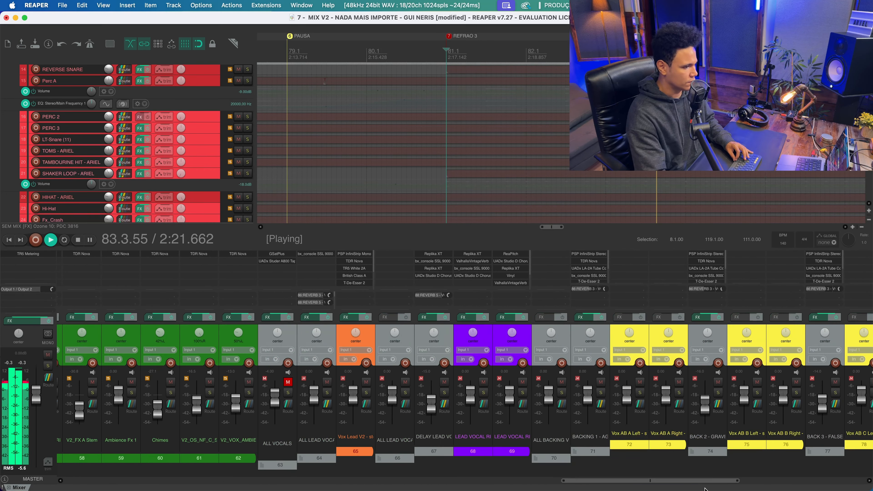
left_click(288, 383)
left_click_drag(626, 484, 130, 483)
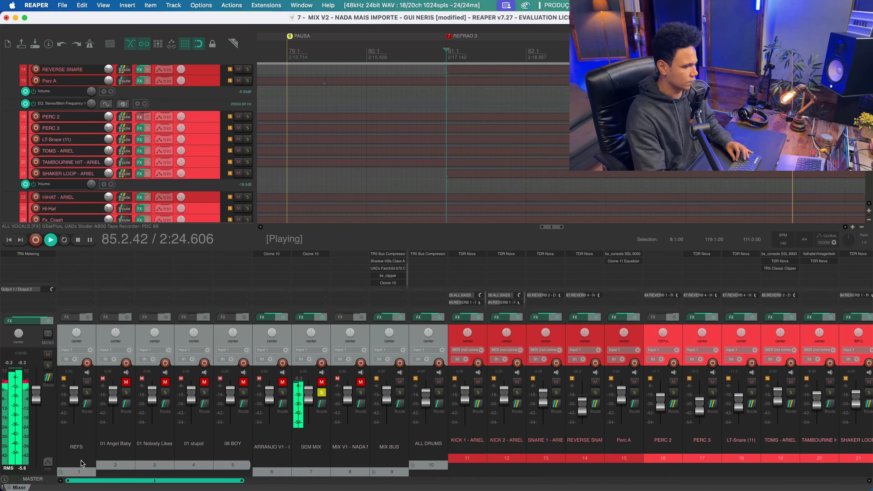
key("space")
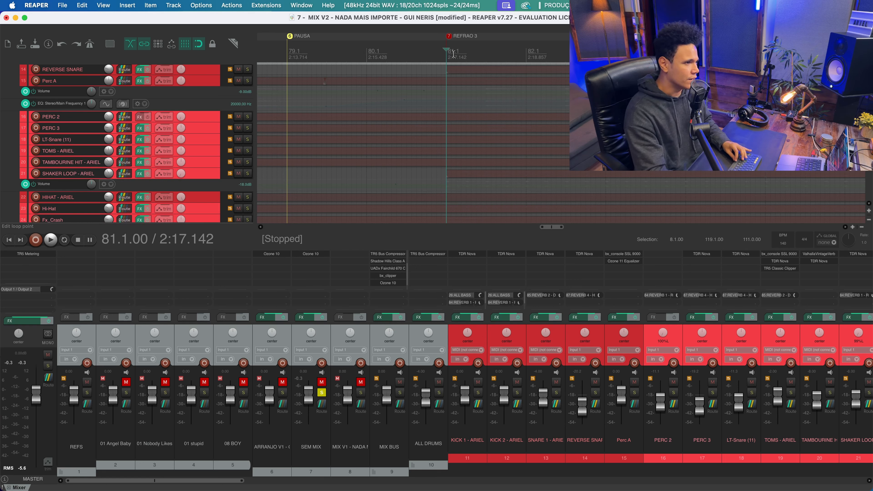
Step: Replay the soloed SEM MIX from bar 81, and unsolo it to audition the full mix for comparison
key("space")
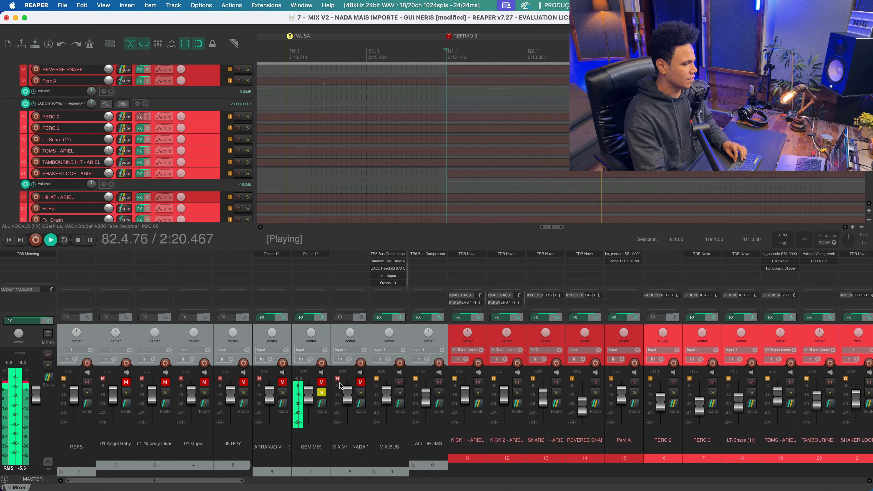
key("space")
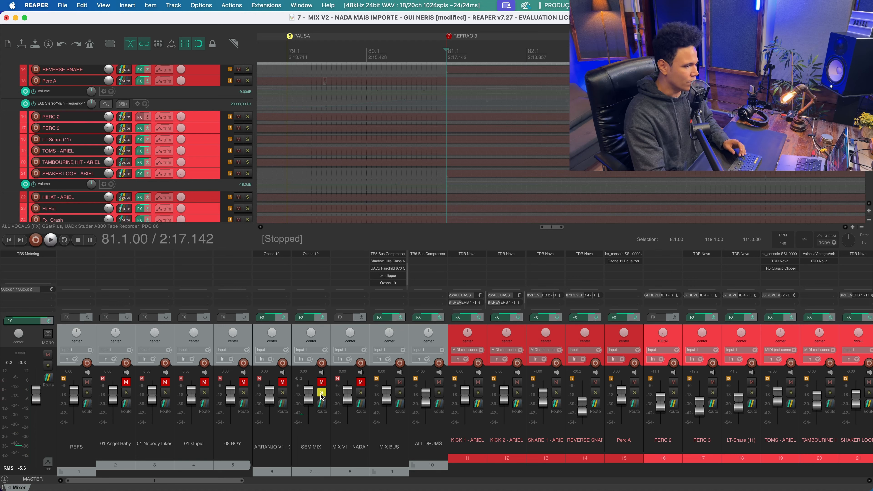
left_click(321, 392)
key("space")
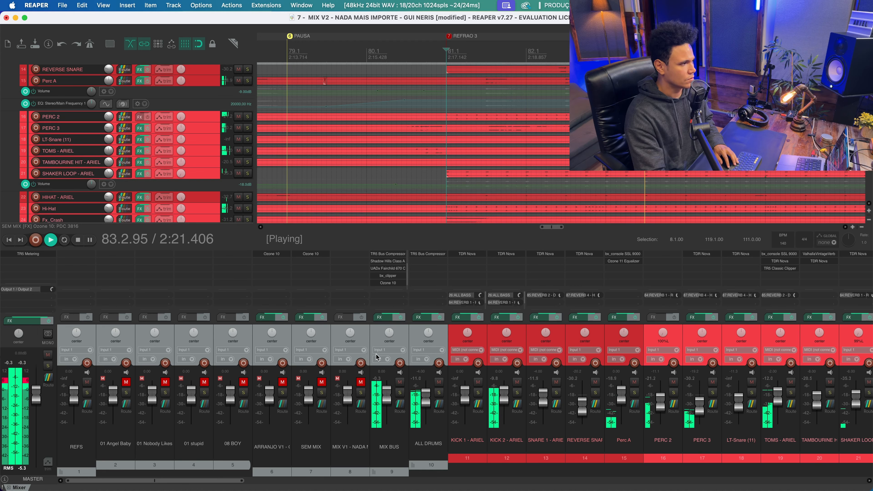
key("space")
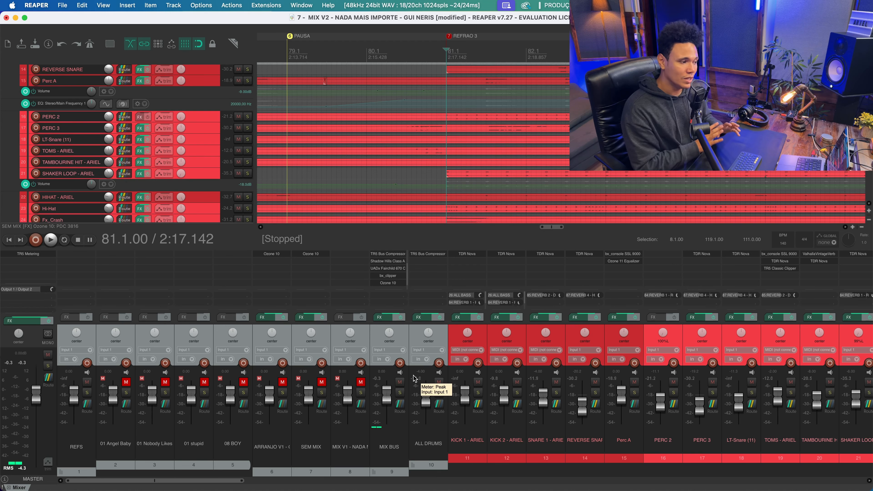
Step: Examine the TDR Nova filter and EQ curve on the BACKING 1 - AGUDO vocal folder
left_click_drag(227, 481, 764, 481)
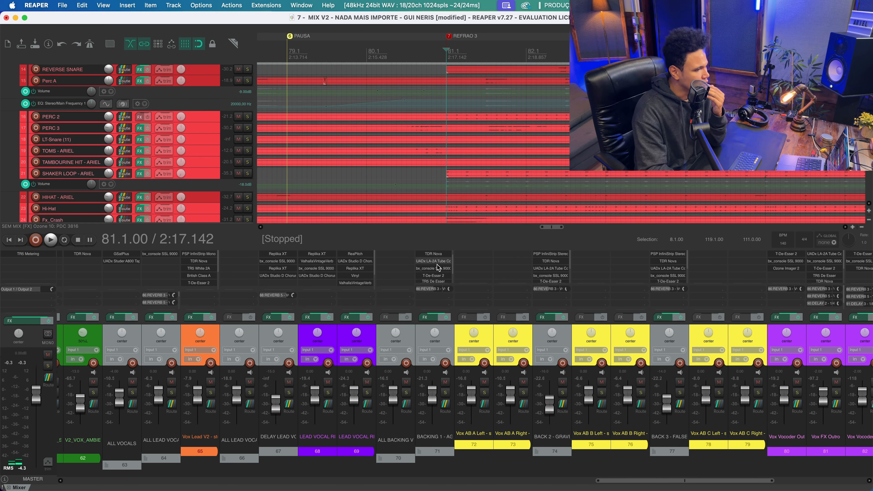
scroll(442, 265, "down", 1)
left_click(438, 255)
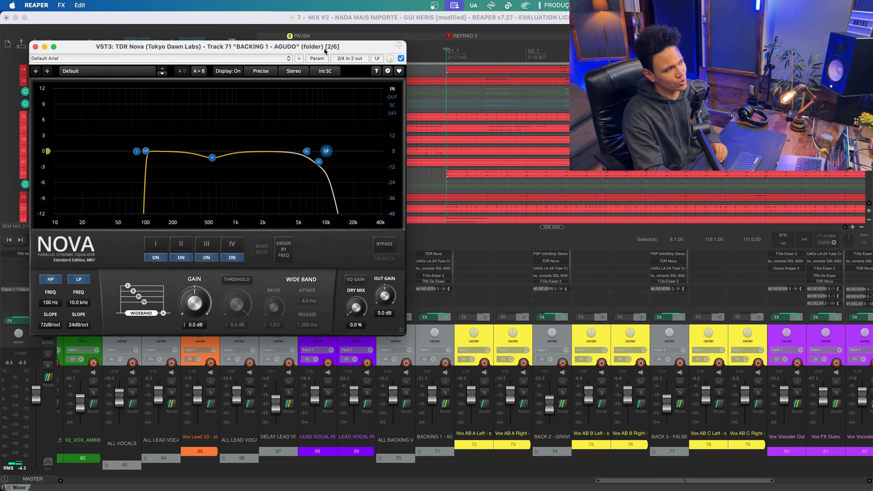
left_click_drag(325, 53, 393, 56)
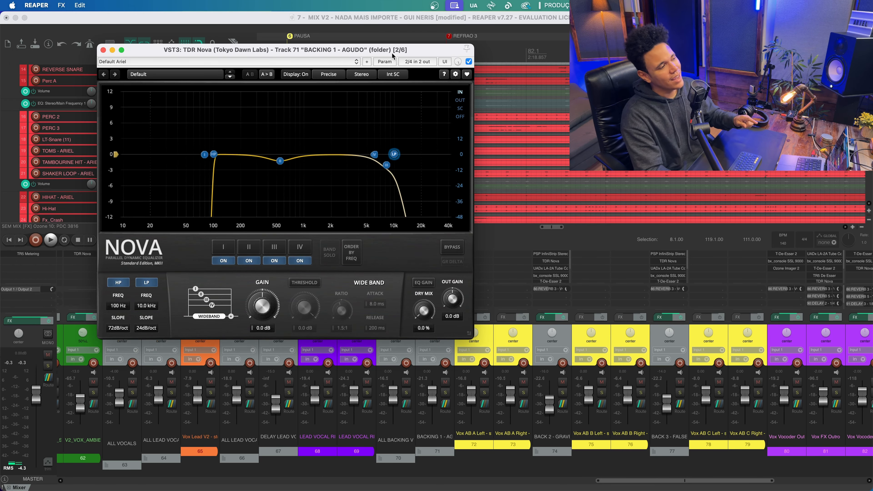
left_click(103, 50)
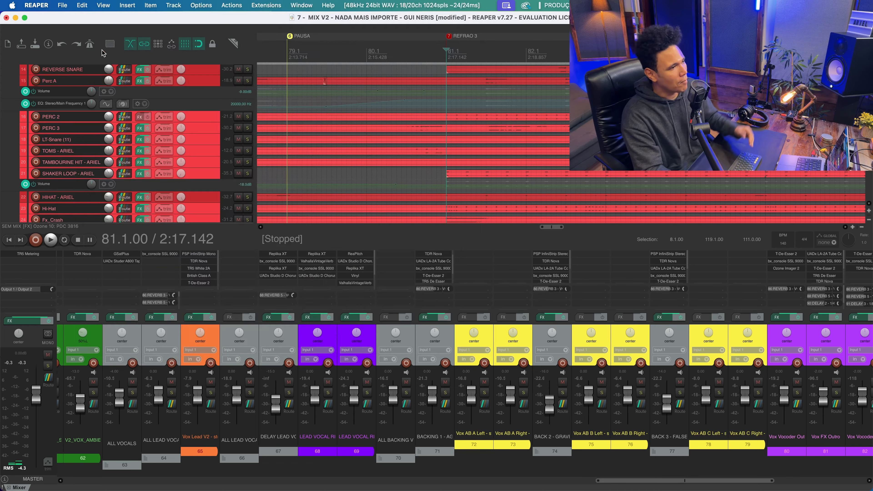
Step: Solo the ALL VOCALS track and find the earlier passage before bar 81 on the timeline
left_click_drag(634, 481, 583, 480)
left_click(363, 392)
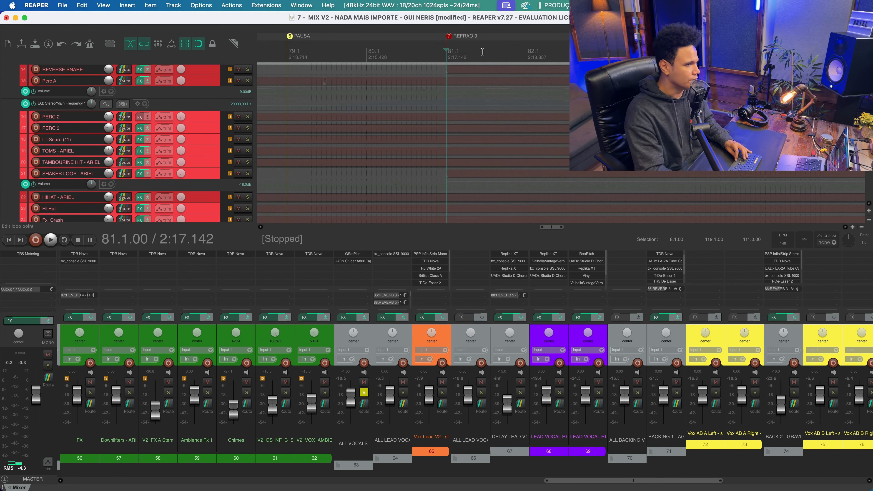
scroll(852, 103, "left", 3)
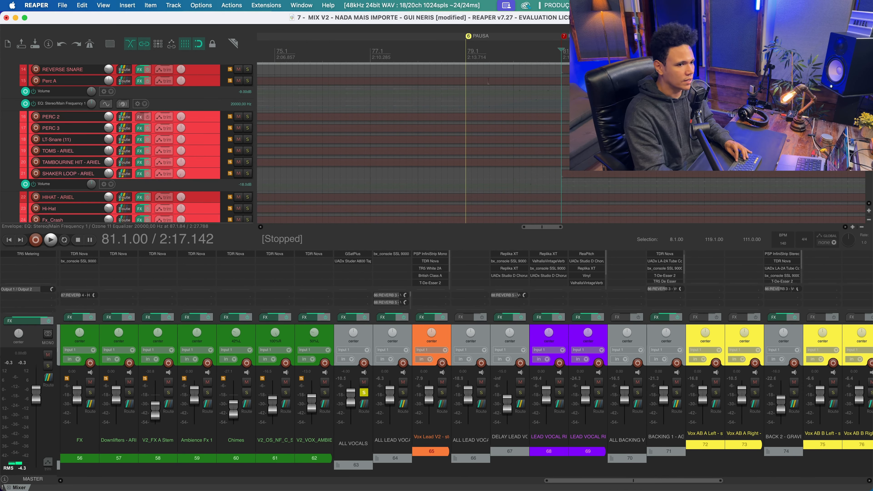